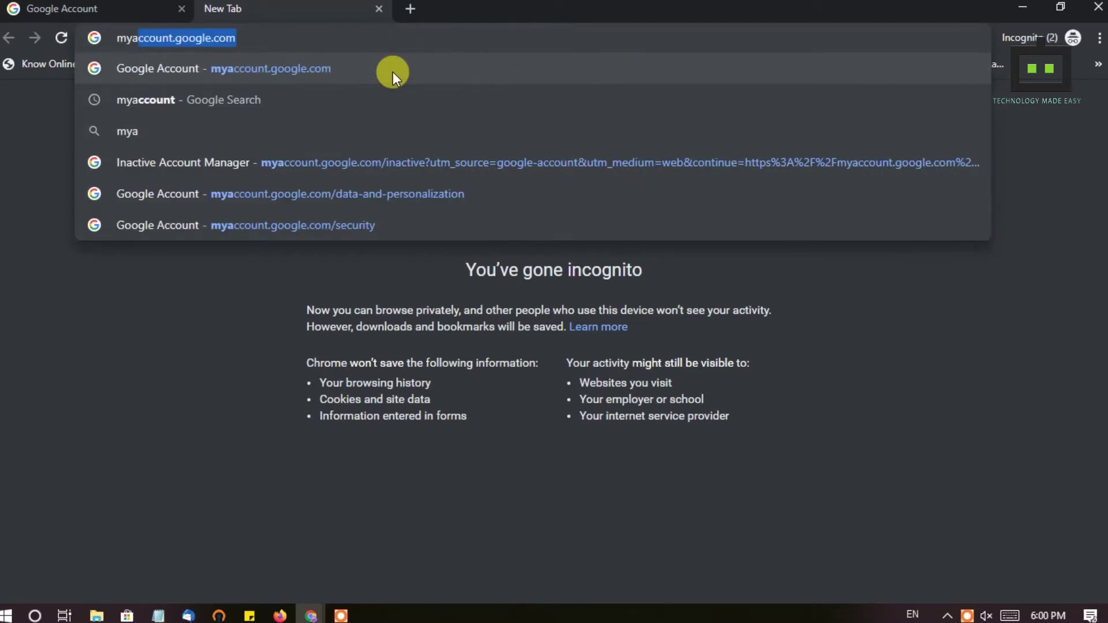
# Step: Load myaccount.google.com and sign in with the account's email address
pyautogui.press('Return')
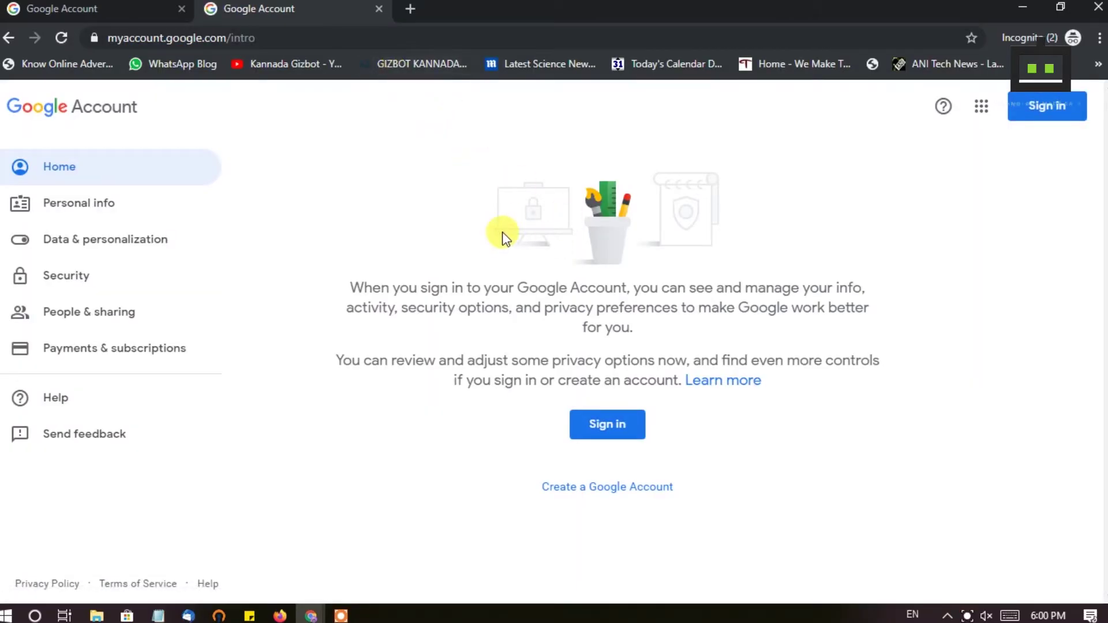
pyautogui.click(1047, 106)
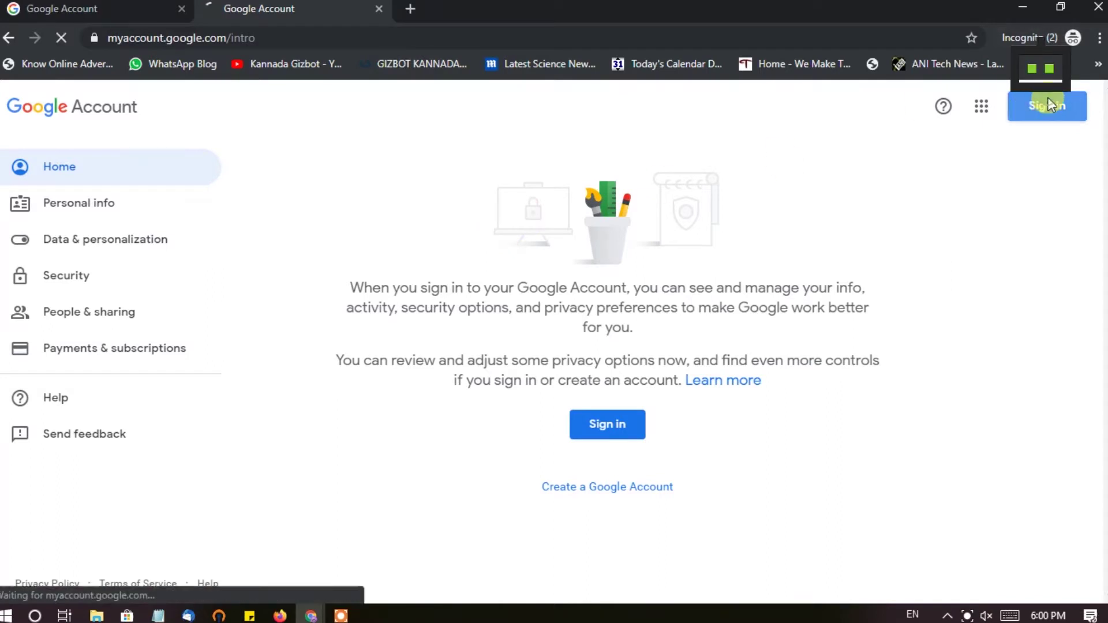
pyautogui.write('sant')
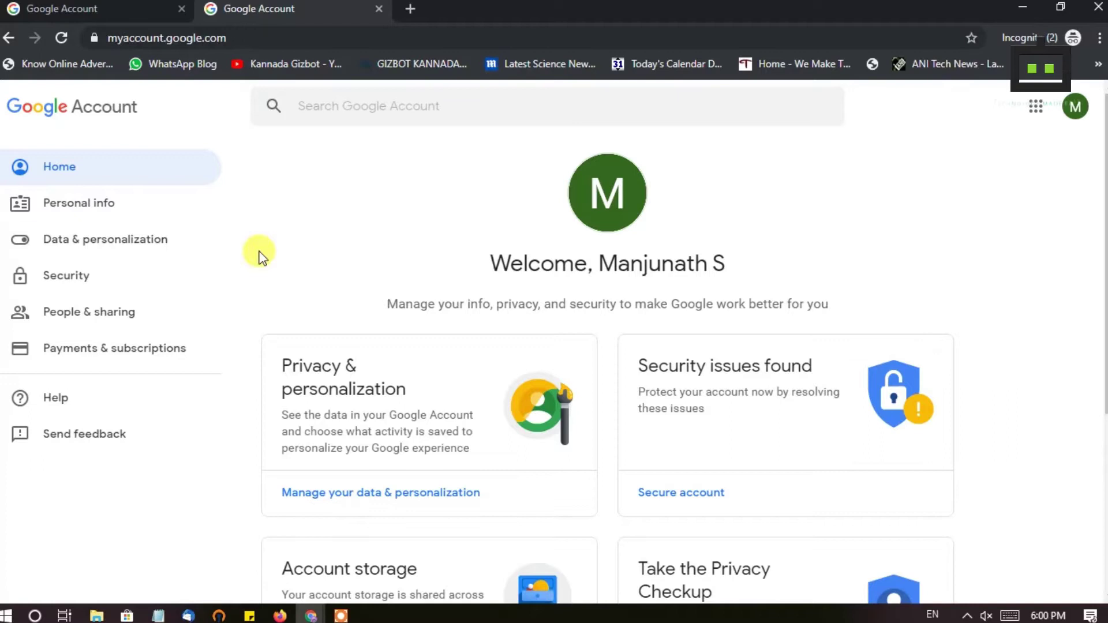
# Step: Go to Data & personalization and open 'Make a plan for your account'
pyautogui.click(58, 242)
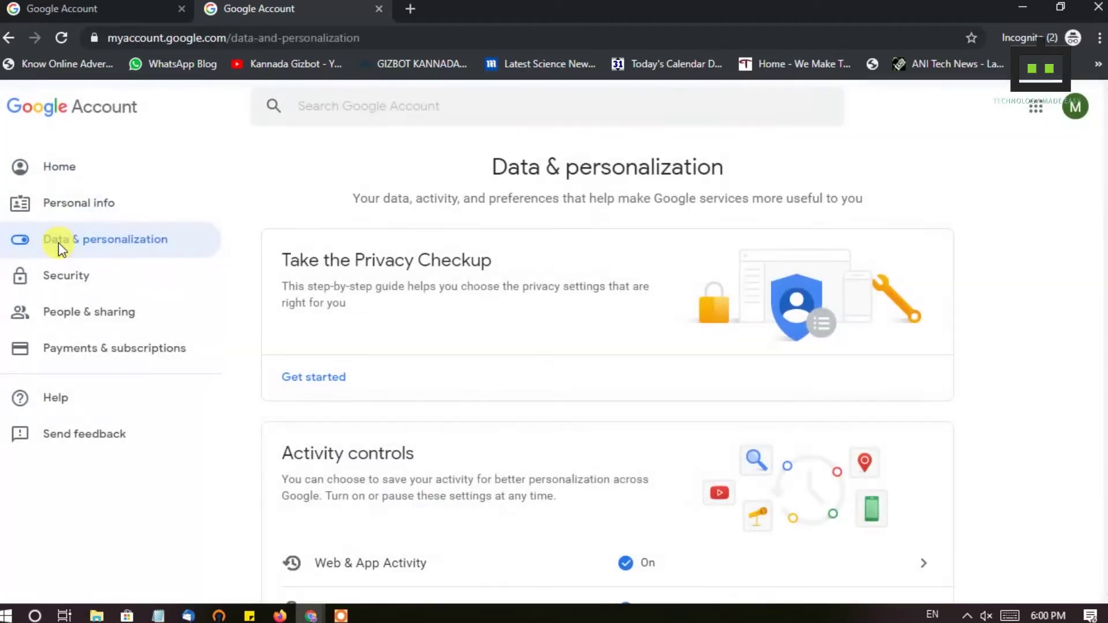
pyautogui.scroll(-4, 653, 309)
pyautogui.scroll(-10, 653, 311)
pyautogui.scroll(-7, 655, 316)
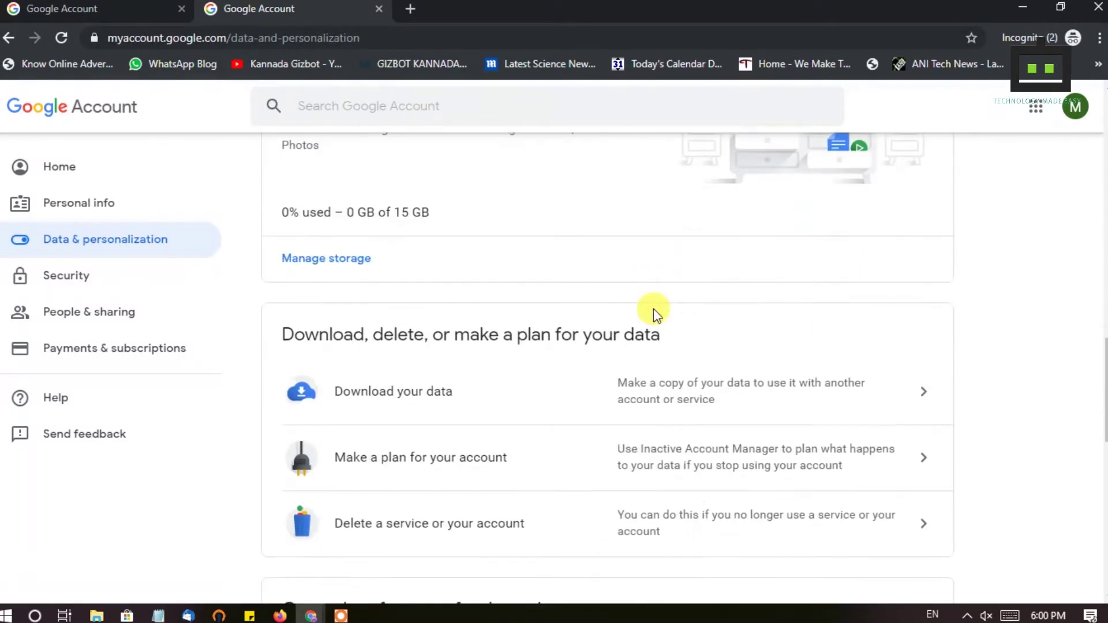
pyautogui.scroll(-2, 653, 309)
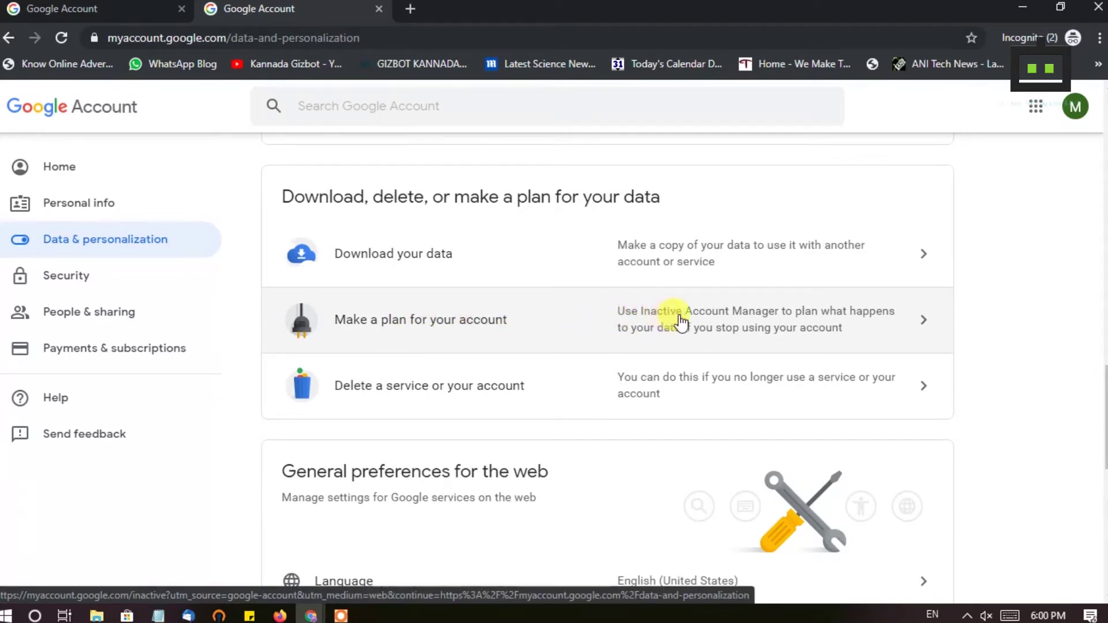
pyautogui.click(867, 328)
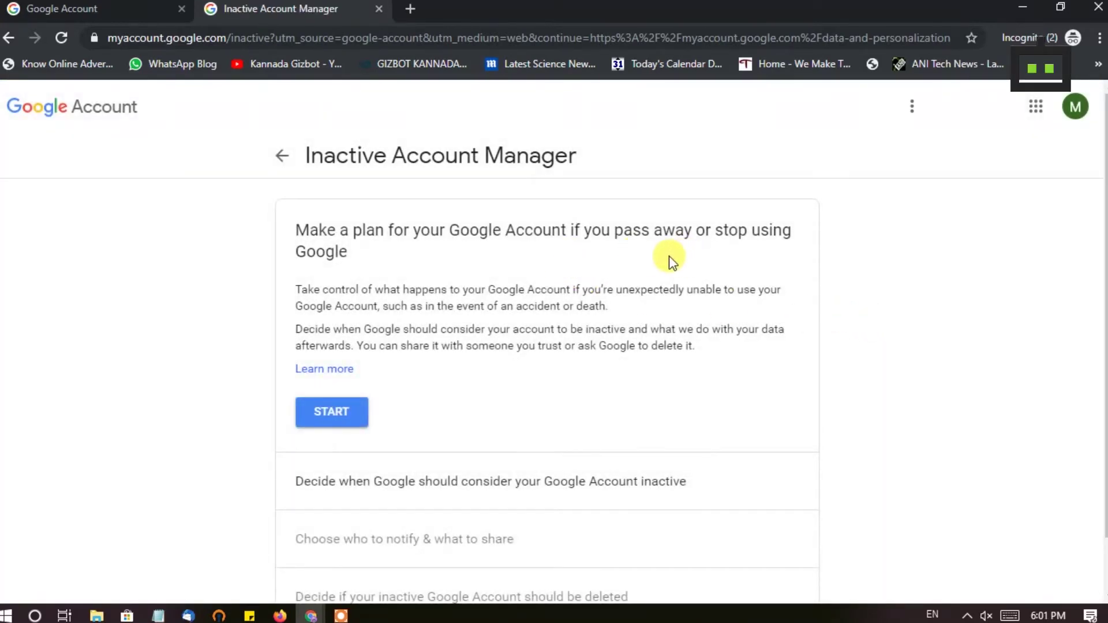
# Step: Start the Inactive Account Manager plan to reveal the 6-month inactivity setting
pyautogui.scroll(-1, 545, 277)
pyautogui.scroll(1, 421, 341)
pyautogui.click(346, 413)
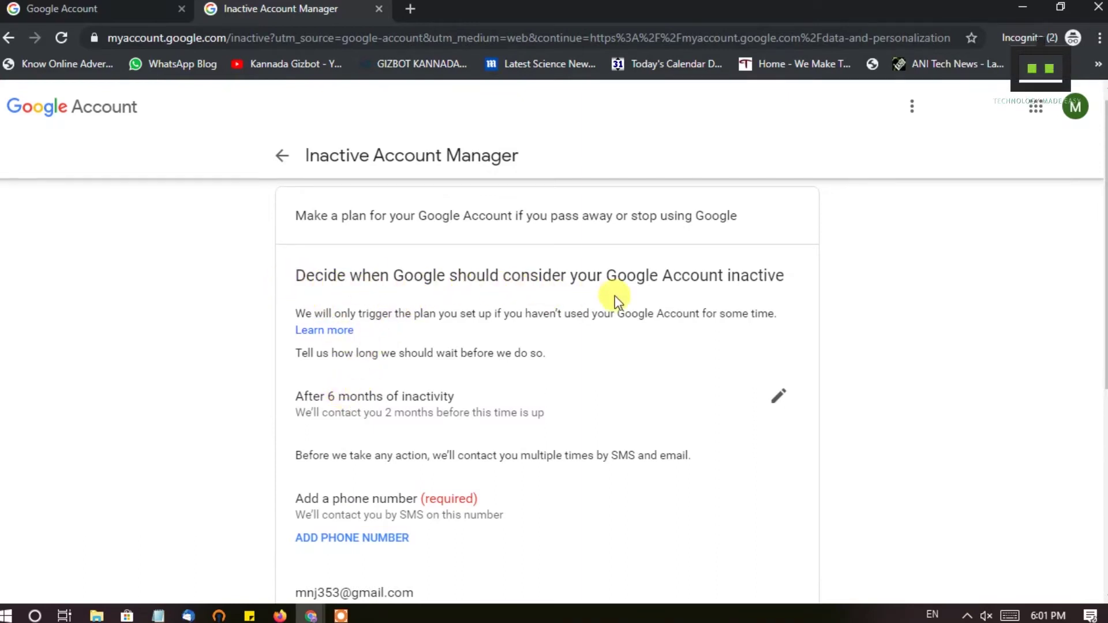
# Step: Edit 'After 6 months of inactivity' to 3 months and save it
pyautogui.click(777, 397)
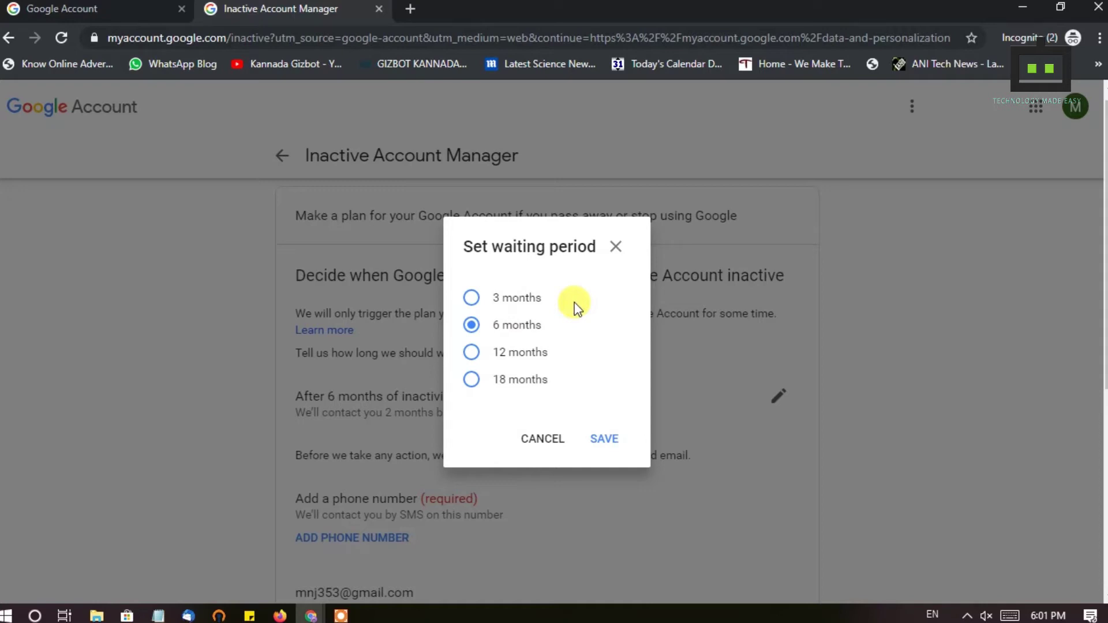
pyautogui.click(501, 298)
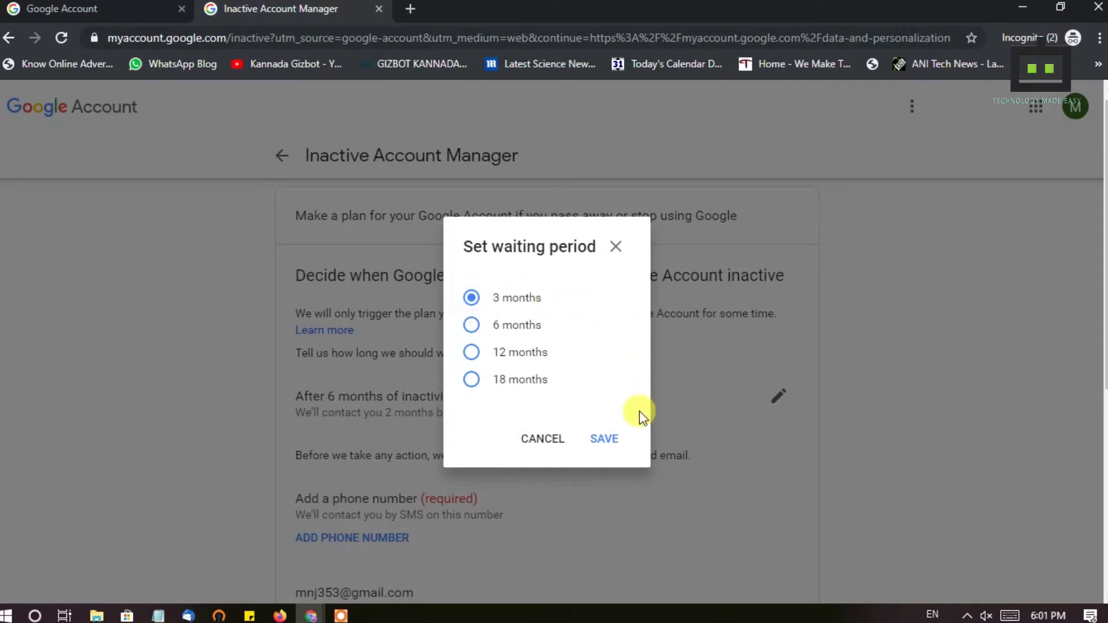
pyautogui.click(614, 436)
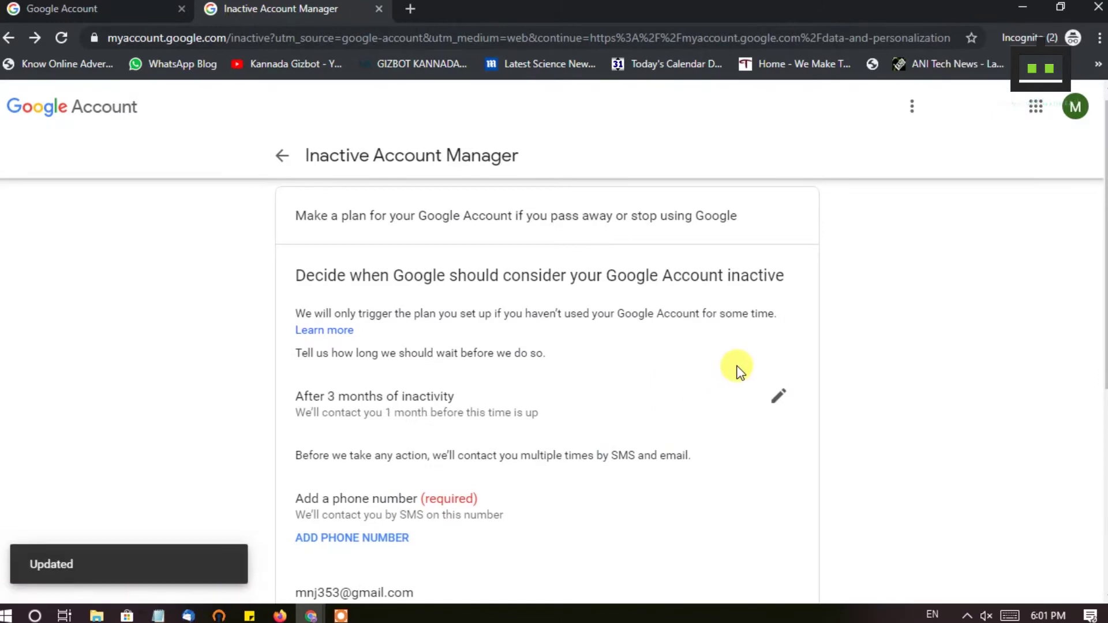
pyautogui.scroll(-2, 738, 370)
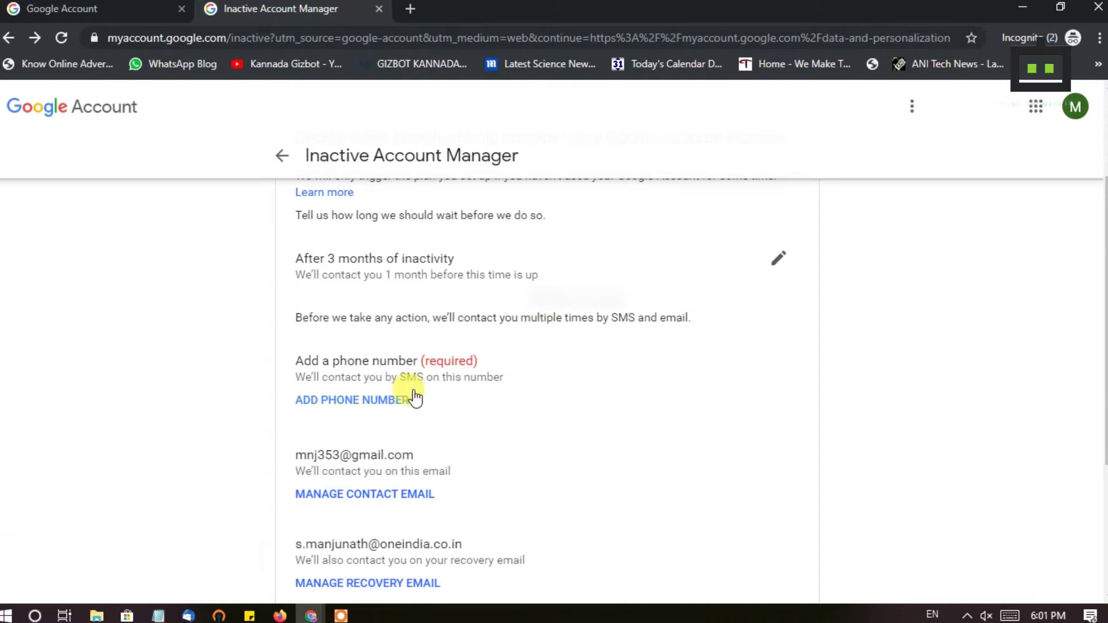
# Step: Check the account's saved phone numbers, then select the saved number for SMS warnings
pyautogui.click(388, 397)
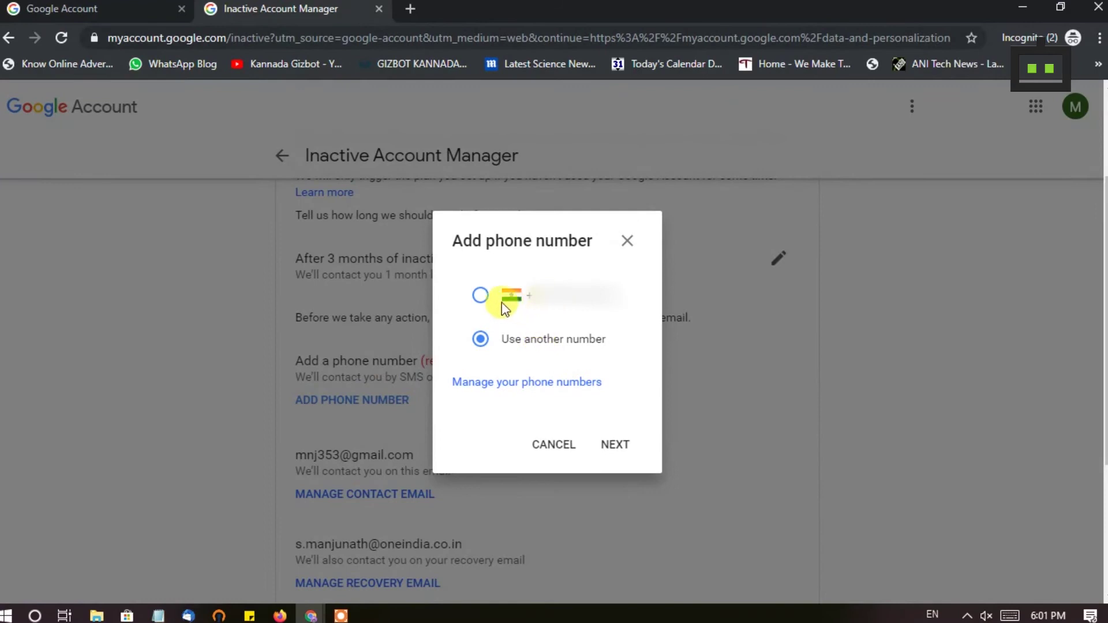
pyautogui.click(480, 296)
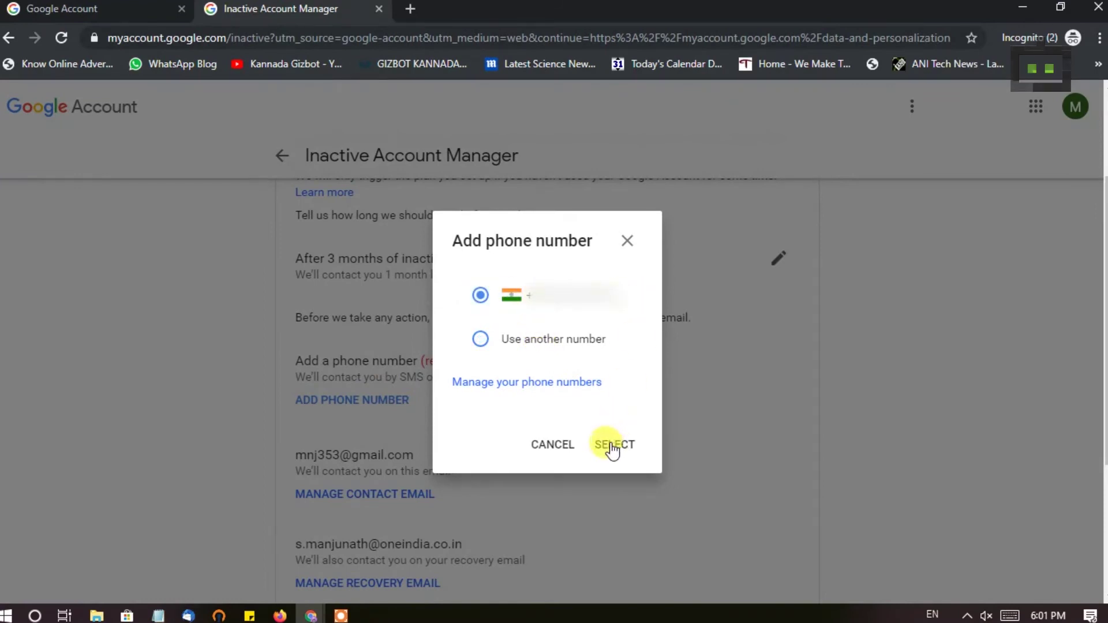
pyautogui.click(481, 342)
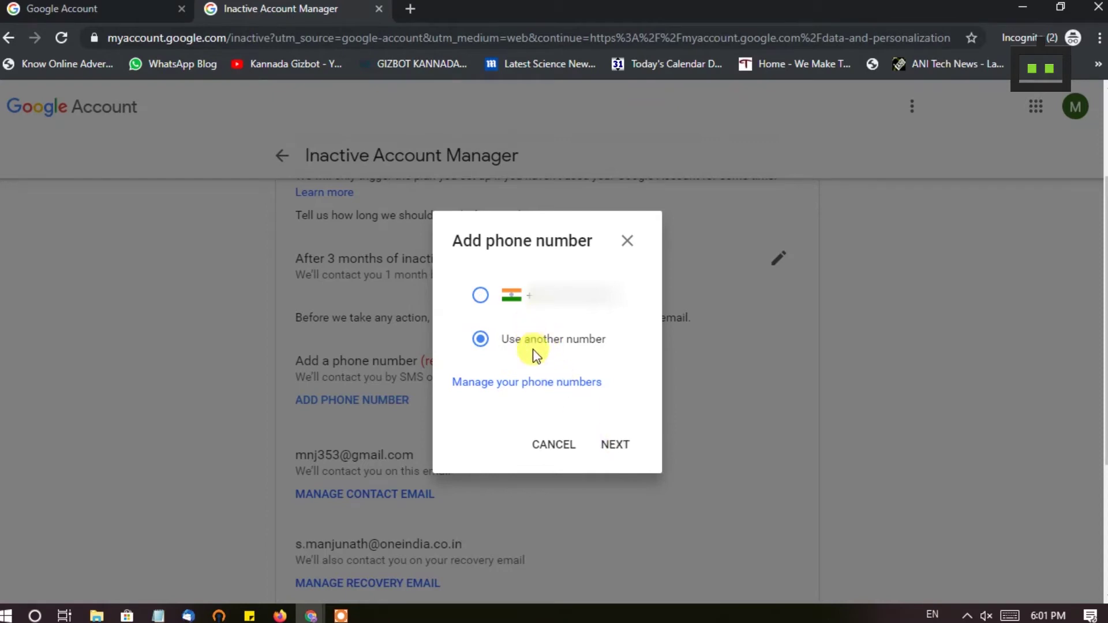
pyautogui.click(540, 385)
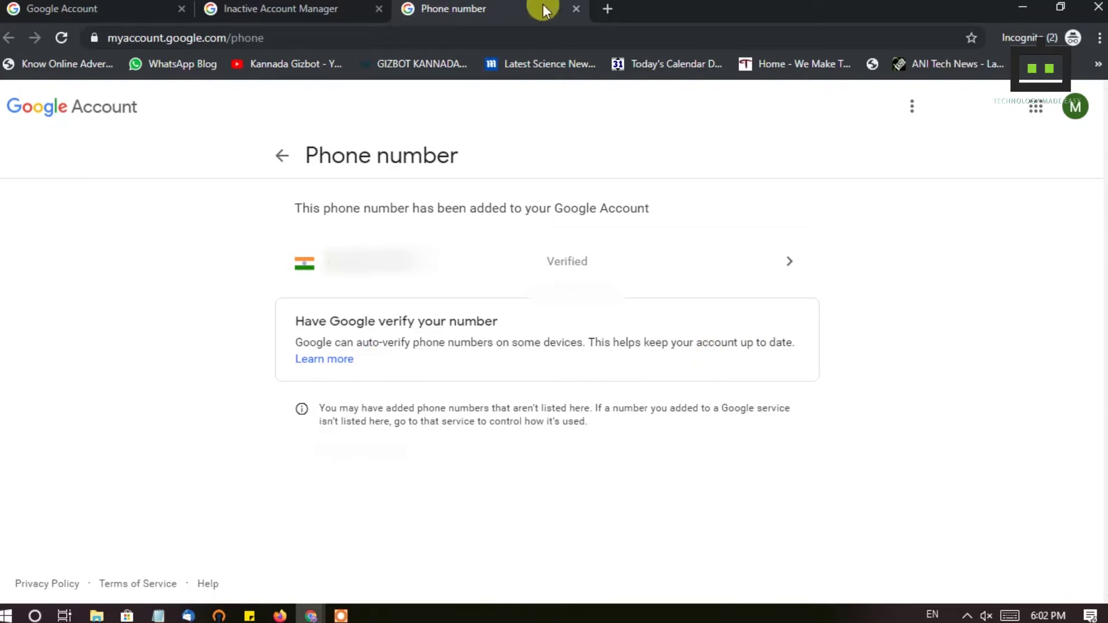
pyautogui.click(576, 8)
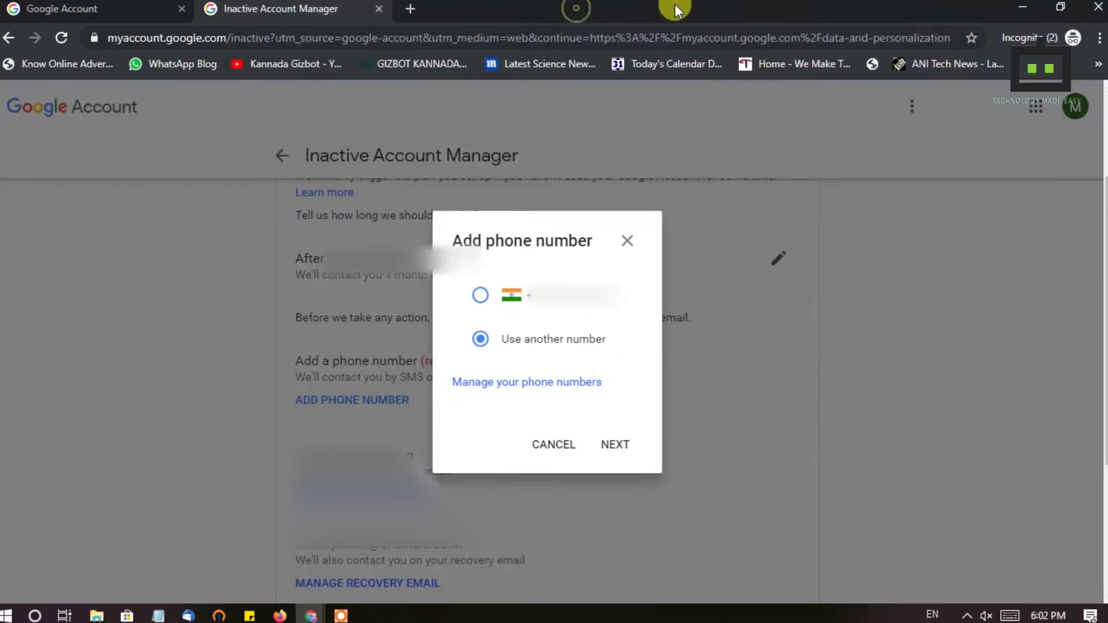
pyautogui.click(480, 298)
pyautogui.click(626, 441)
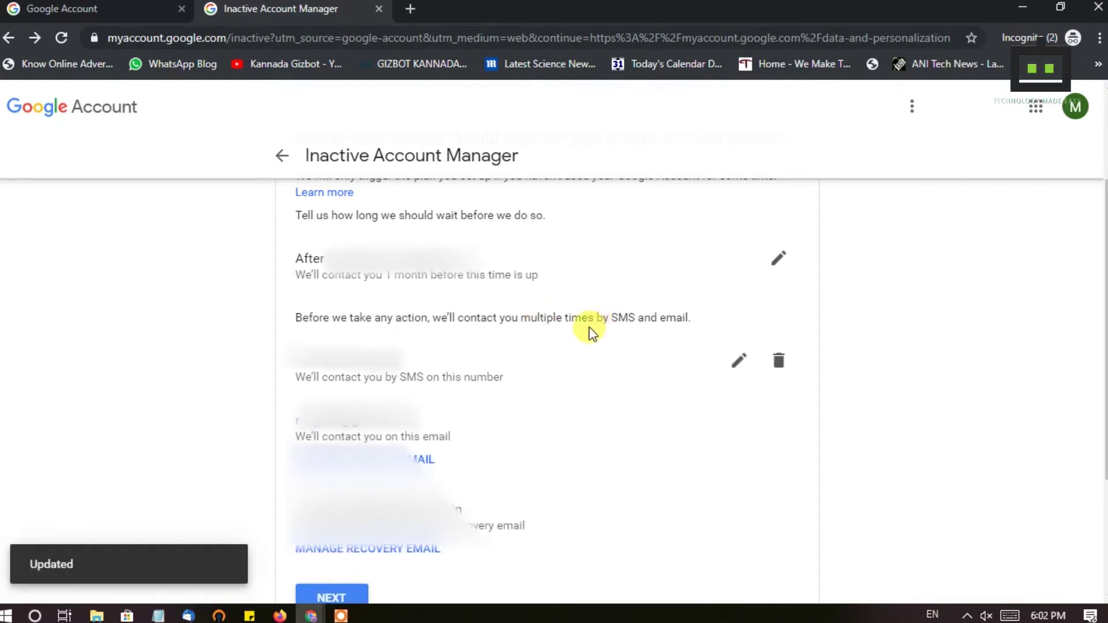
pyautogui.scroll(-2, 588, 328)
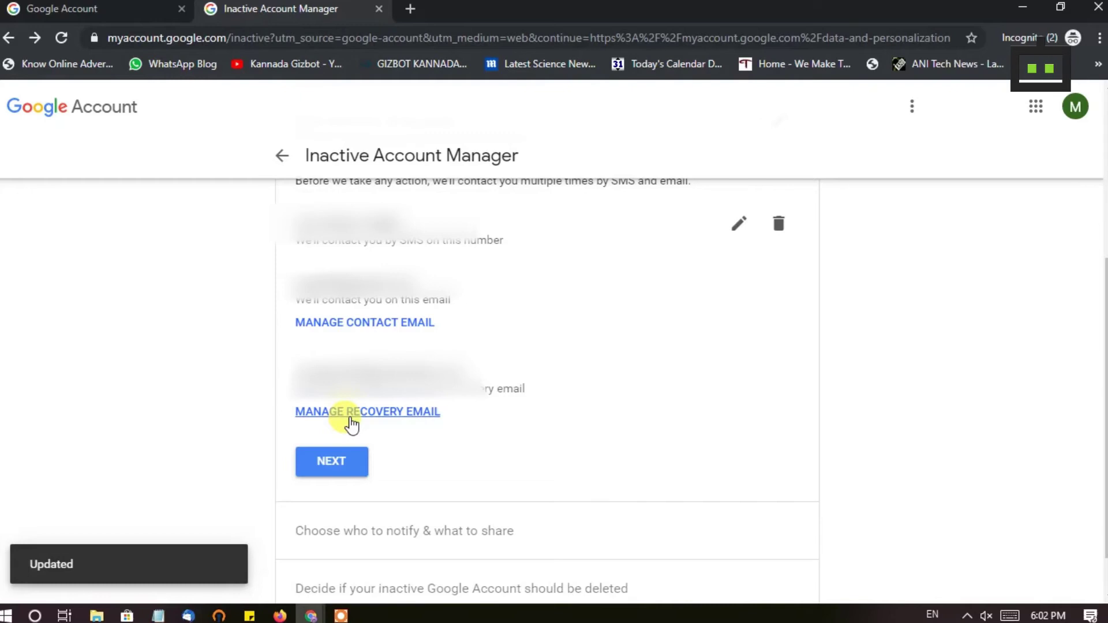
# Step: Add a person to notify by entering the contact's email, then continue to data sharing
pyautogui.scroll(-1, 398, 416)
pyautogui.click(336, 408)
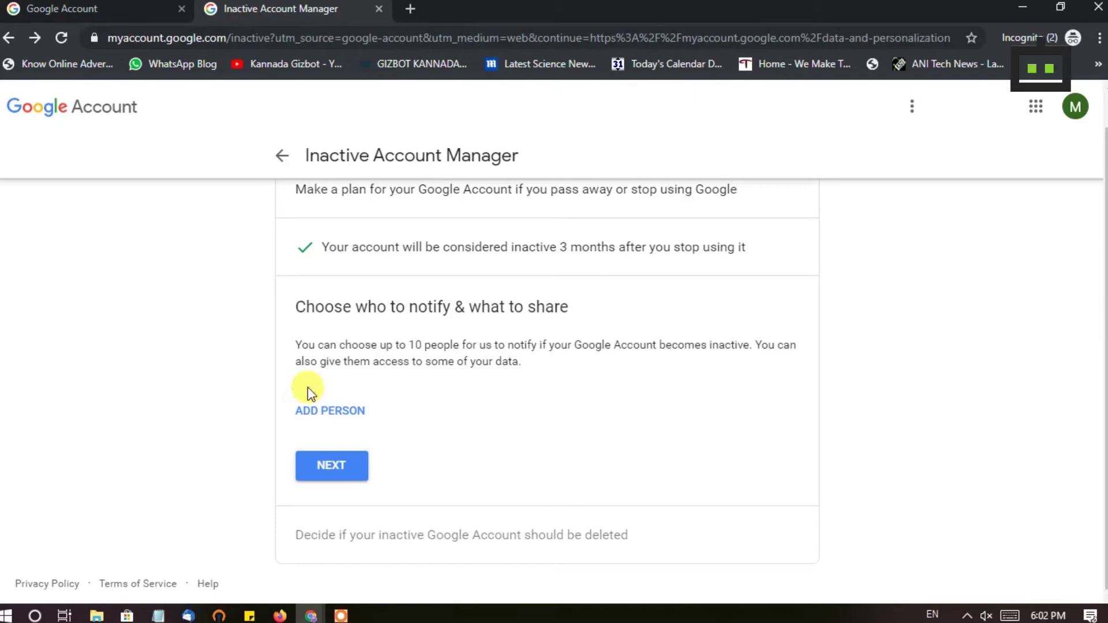
pyautogui.click(340, 411)
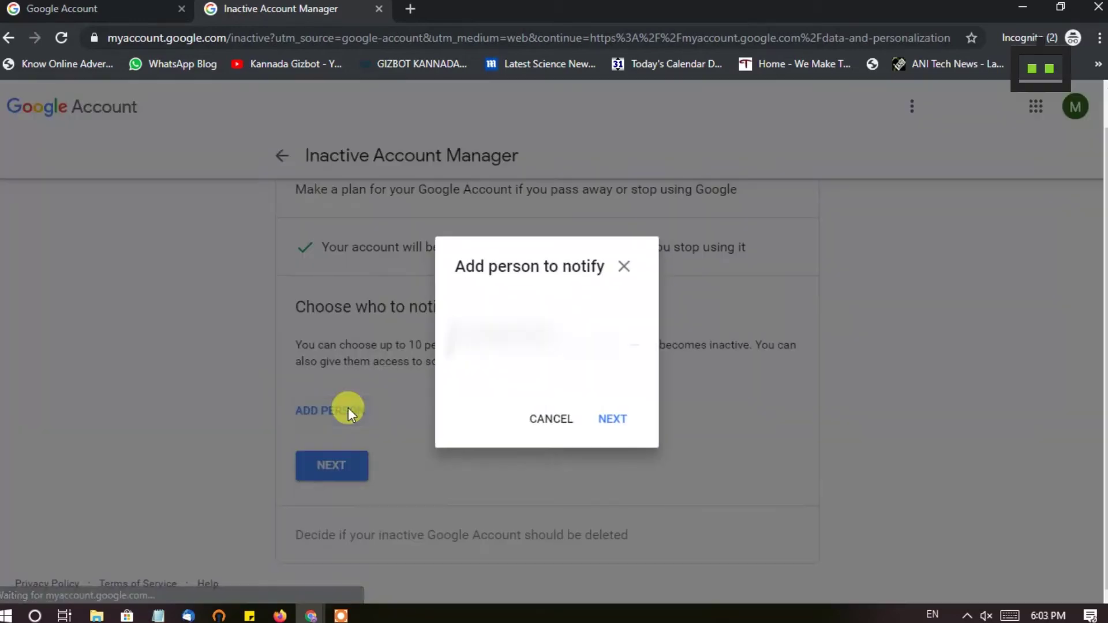
pyautogui.click(516, 326)
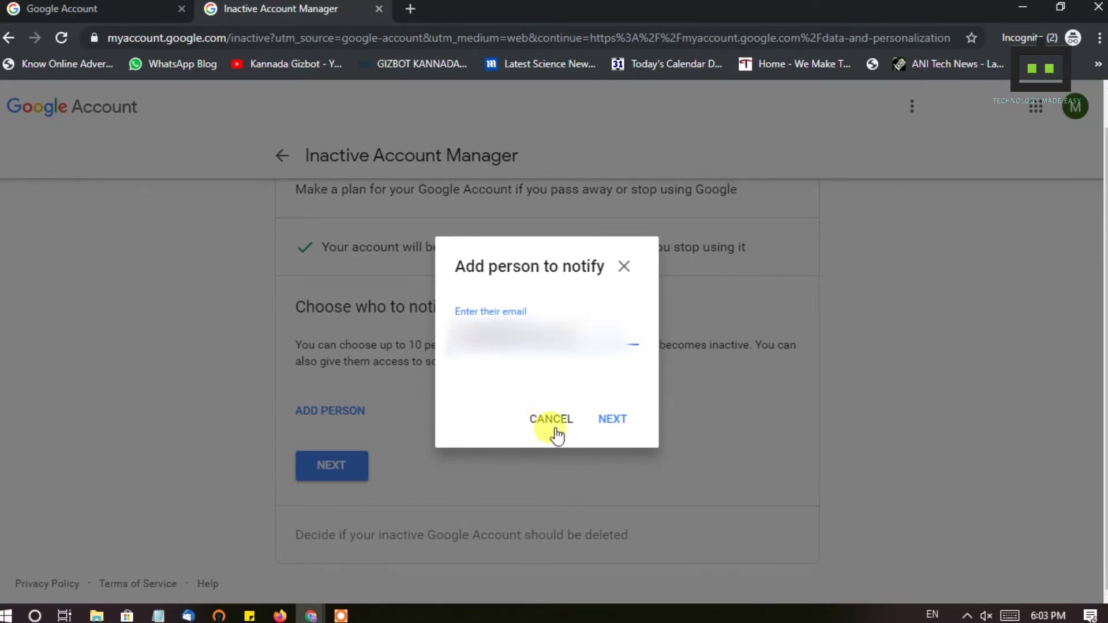
pyautogui.click(603, 419)
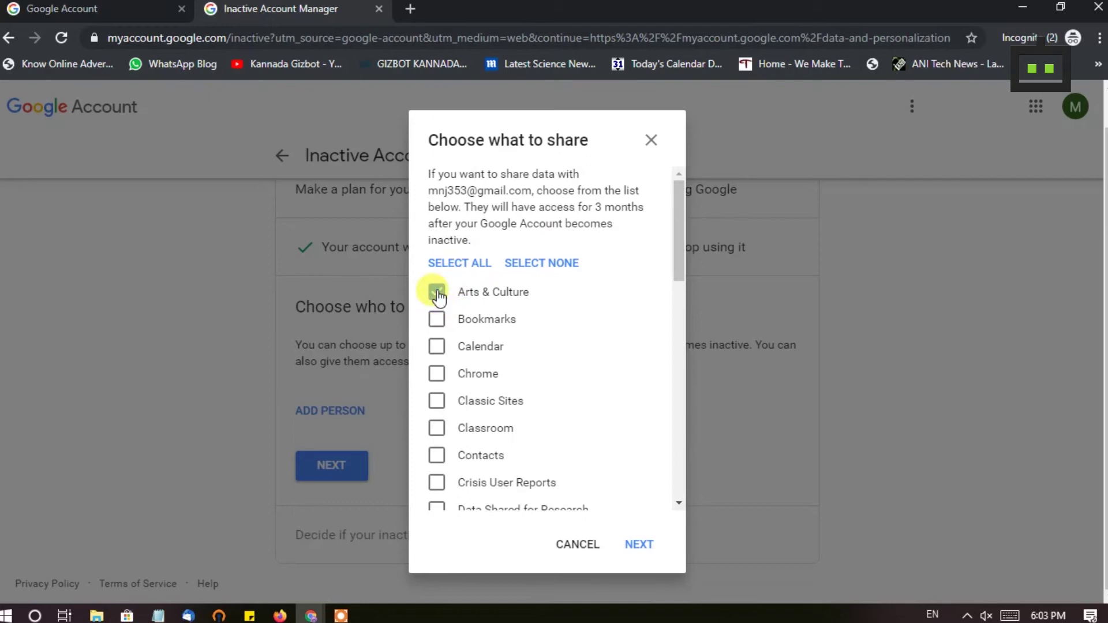
# Step: Select all data categories, Arts & Culture through YouTube, for sharing and continue
pyautogui.scroll(-8, 437, 322)
pyautogui.scroll(8, 437, 311)
pyautogui.click(445, 263)
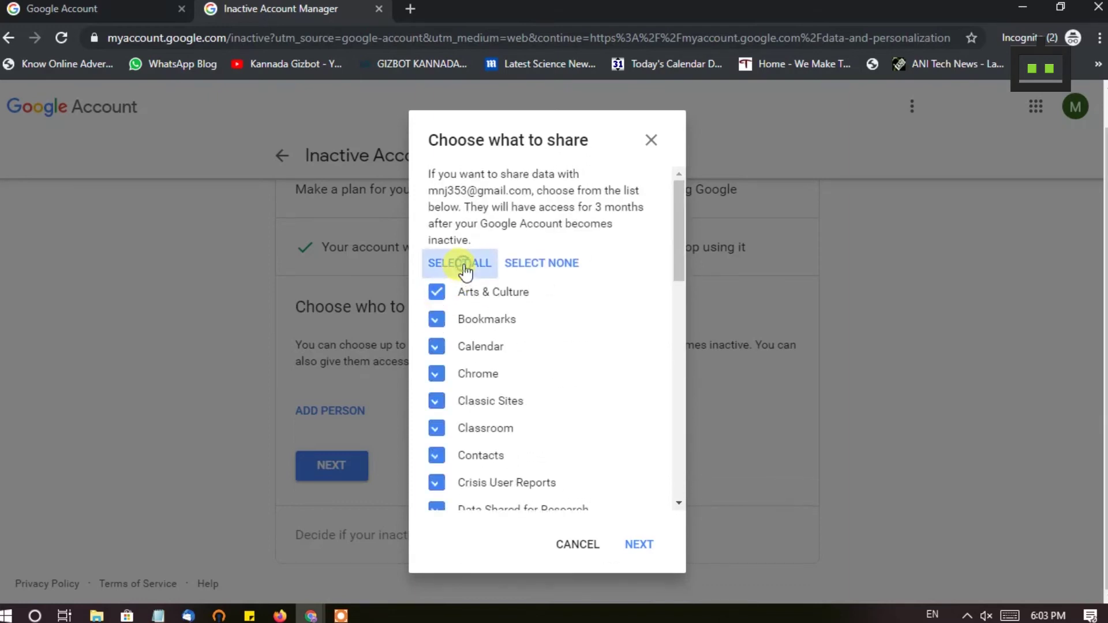
pyautogui.scroll(-4, 540, 348)
pyautogui.scroll(-8, 540, 348)
pyautogui.scroll(10, 540, 348)
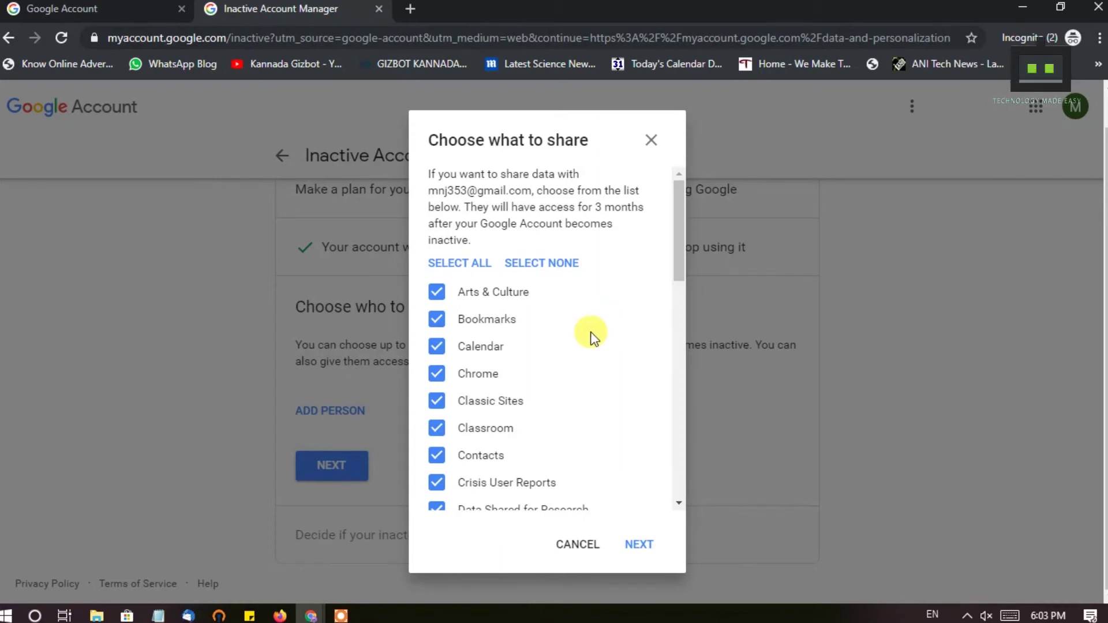
pyautogui.scroll(-7, 588, 346)
pyautogui.scroll(-1, 620, 413)
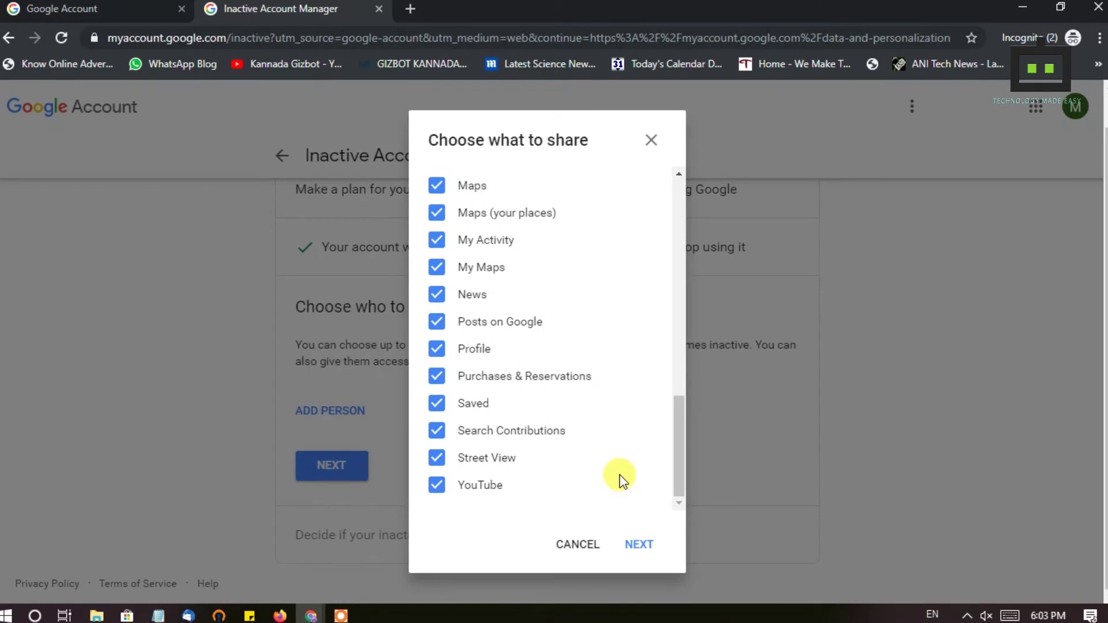
pyautogui.scroll(4, 600, 392)
pyautogui.scroll(8, 597, 381)
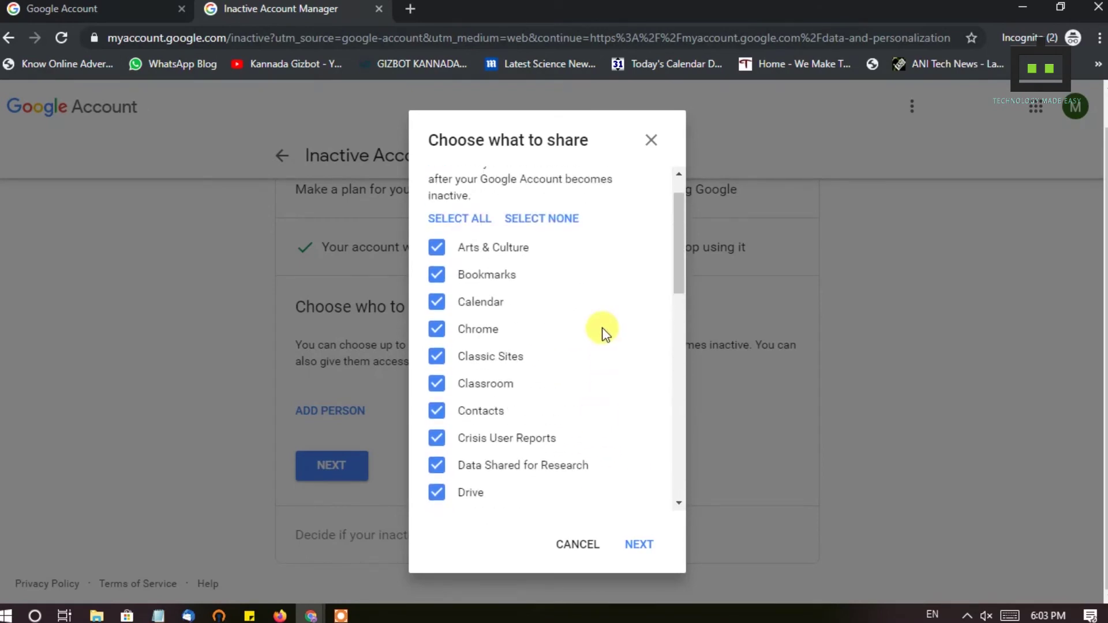
pyautogui.scroll(1, 600, 300)
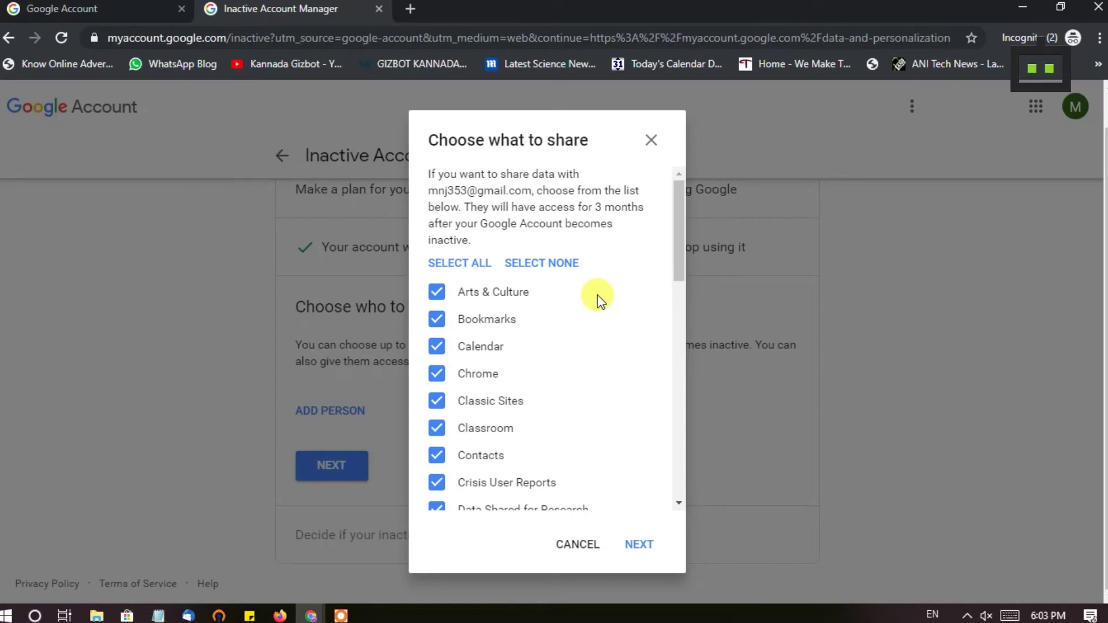
pyautogui.scroll(-10, 597, 296)
pyautogui.click(638, 544)
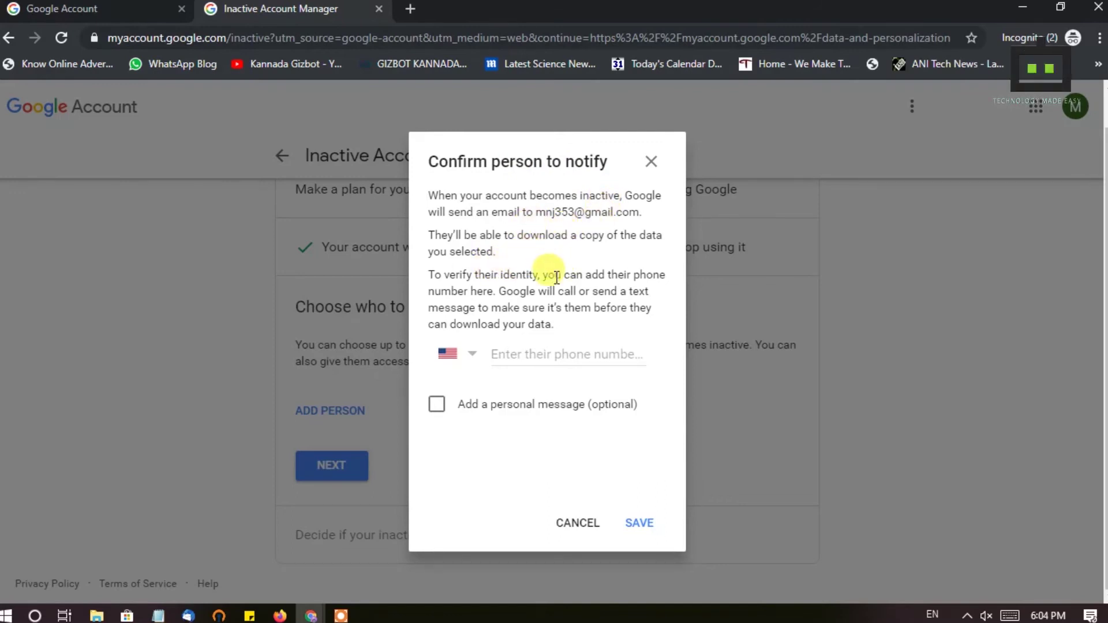
# Step: Set the contact's phone country code to India
pyautogui.click(469, 357)
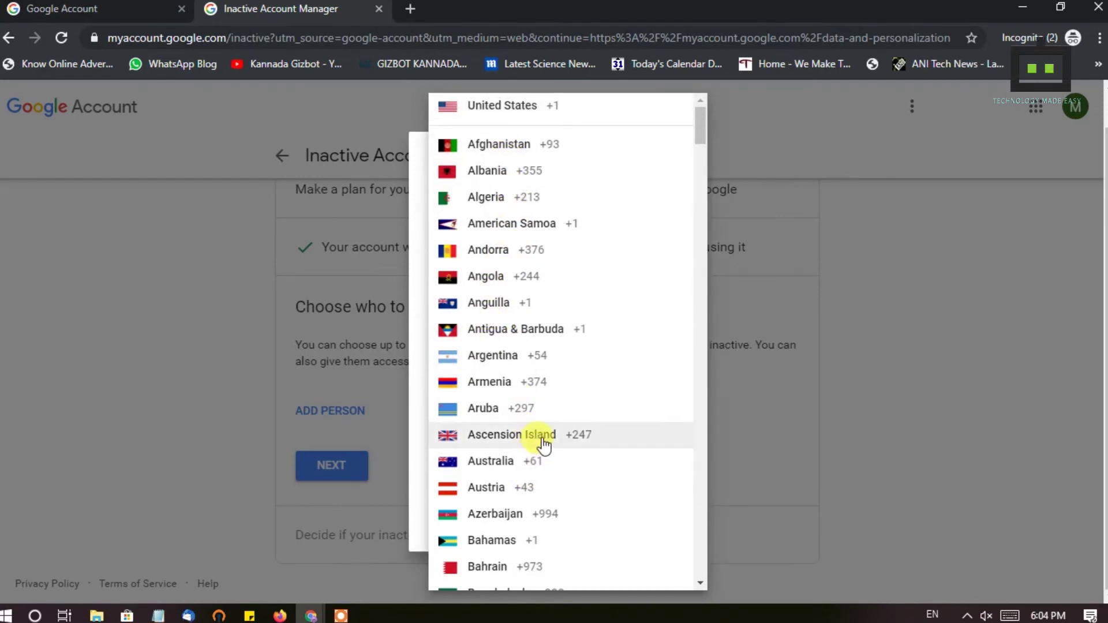
pyautogui.scroll(-12, 542, 444)
pyautogui.scroll(-15, 542, 445)
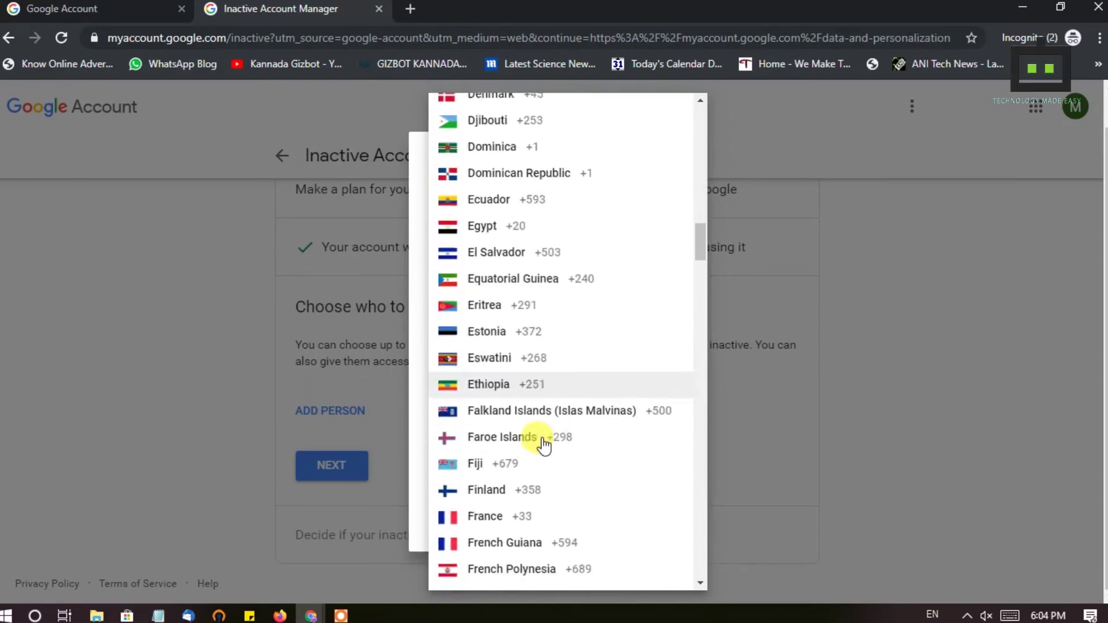
pyautogui.scroll(-10, 542, 445)
pyautogui.click(536, 477)
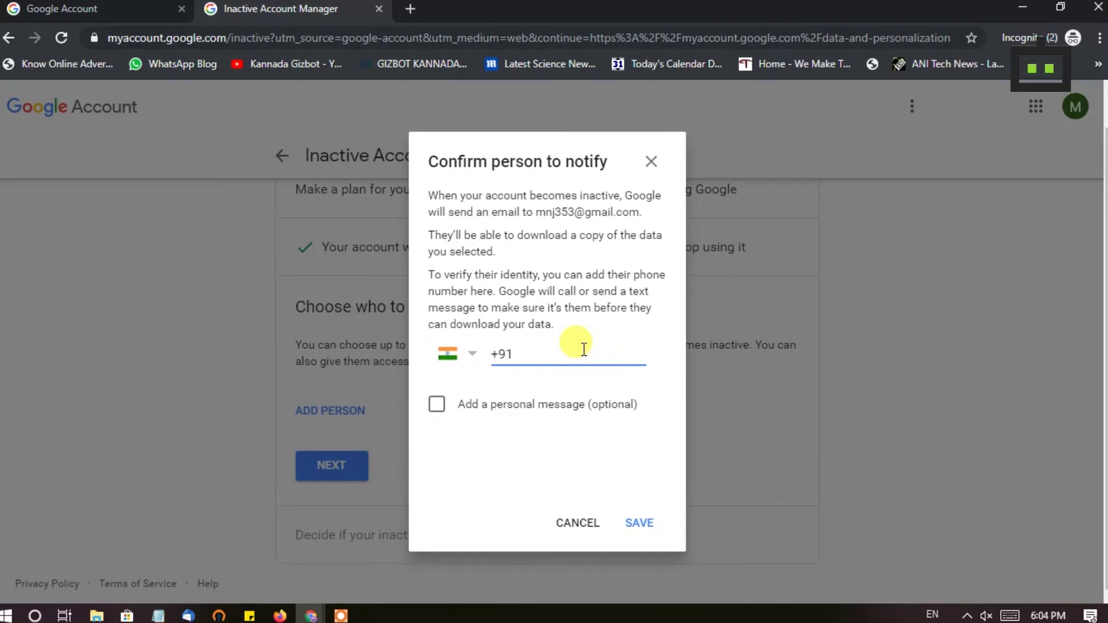
pyautogui.write('8')
pyautogui.press('BackSpace')
pyautogui.press('BackSpace')
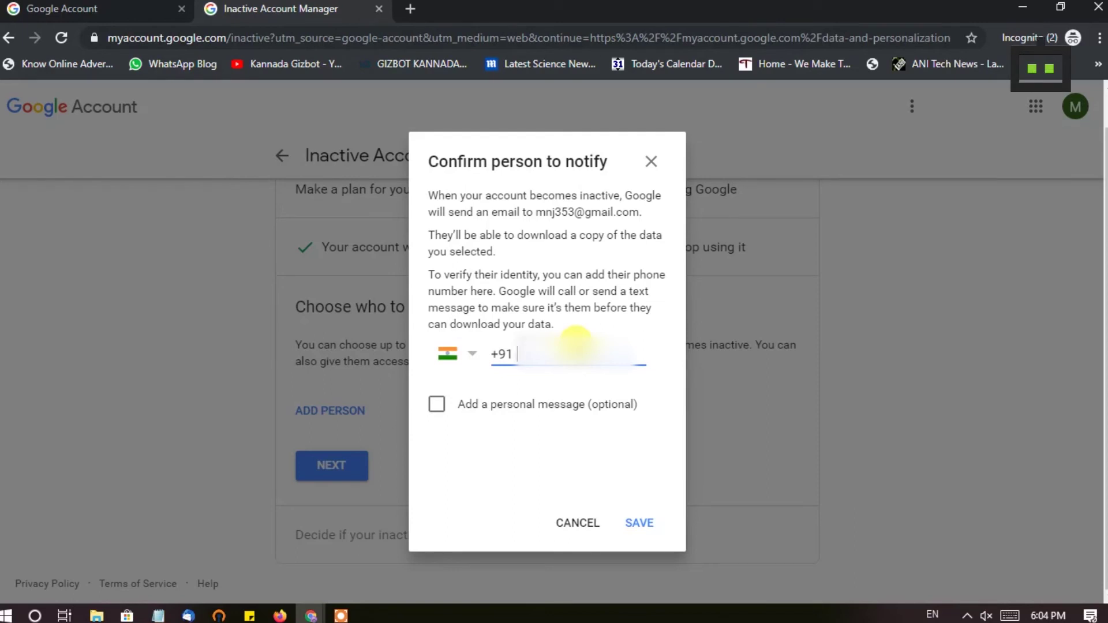
pyautogui.write('8')
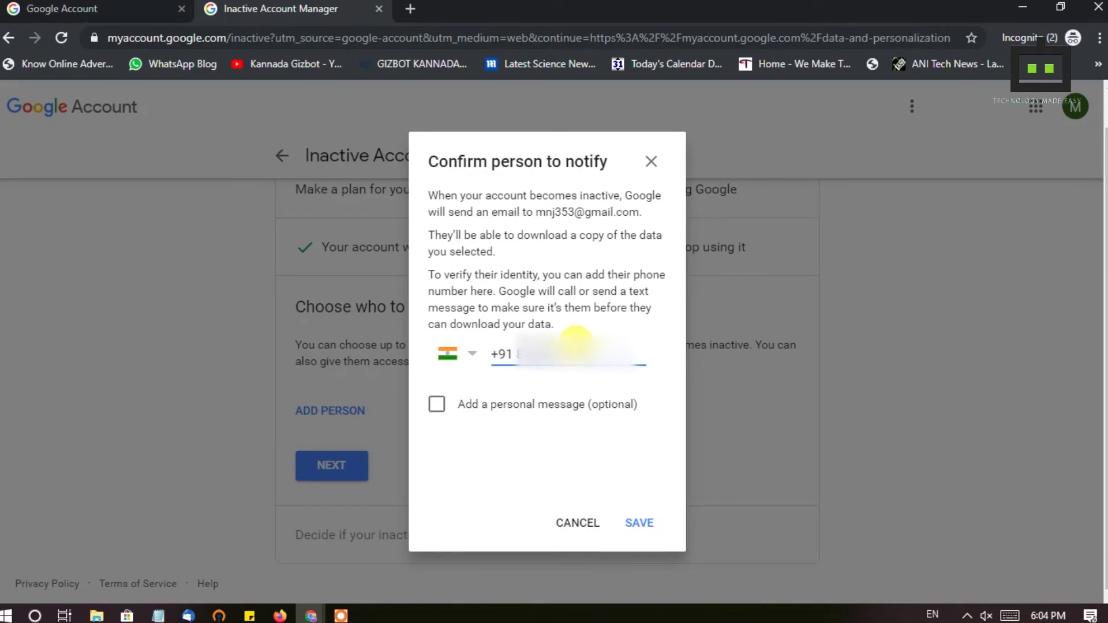
pyautogui.press('BackSpace')
pyautogui.press('BackSpace')
pyautogui.press('BackSpace')
pyautogui.press('BackSpace')
pyautogui.press('BackSpace')
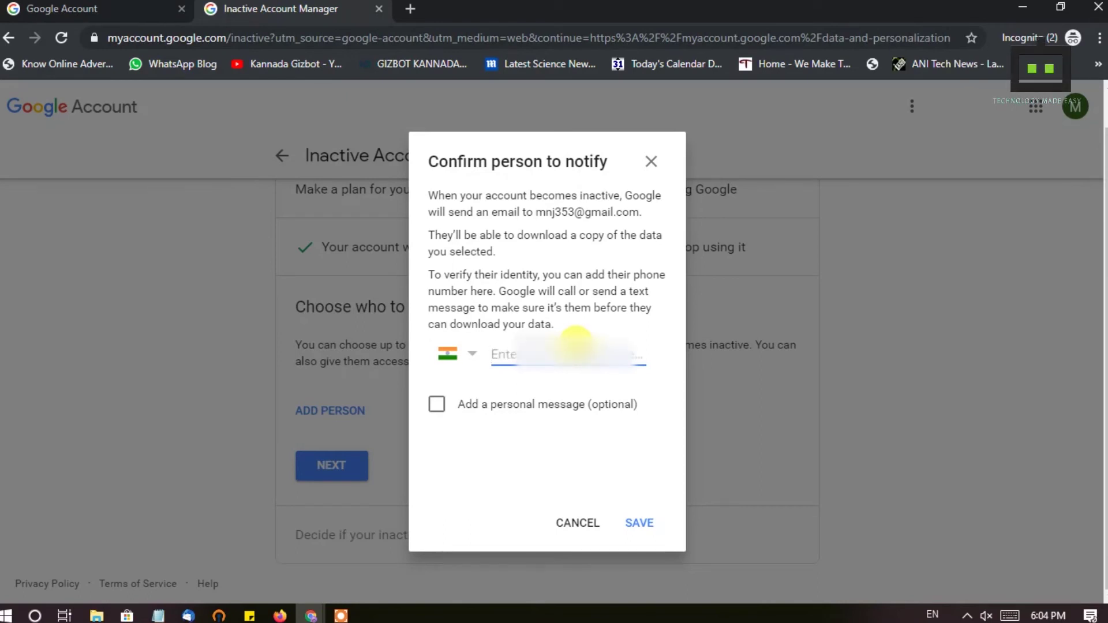
# Step: Add the personal message "hi, pls tc of mail" and save the contact
pyautogui.click(436, 403)
pyautogui.click(521, 448)
pyautogui.write('hi, pls tc of mail')
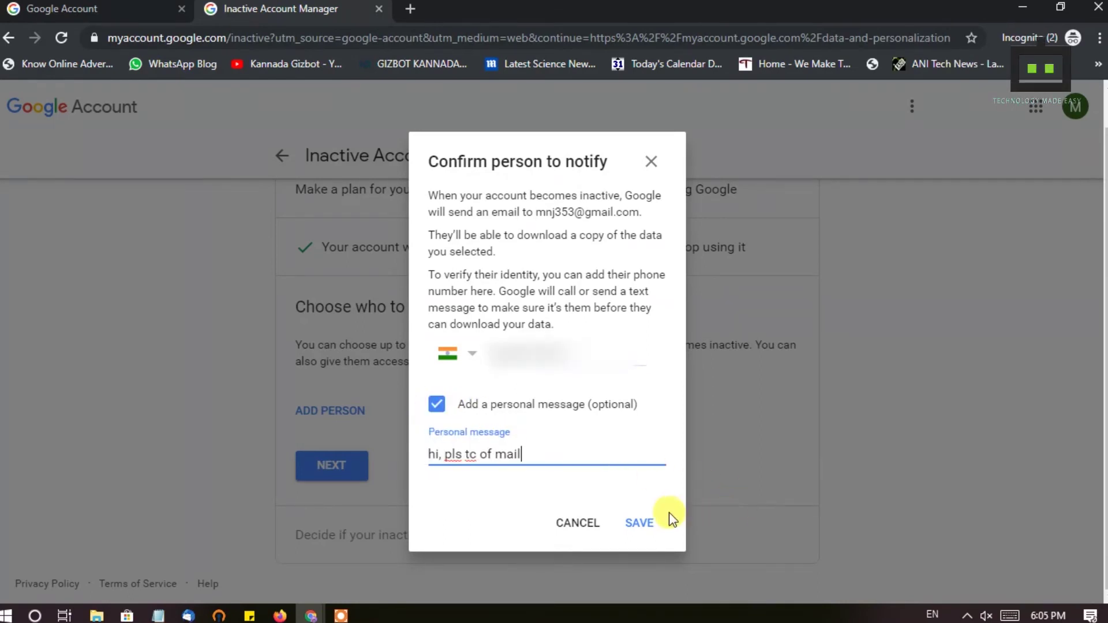
pyautogui.click(641, 523)
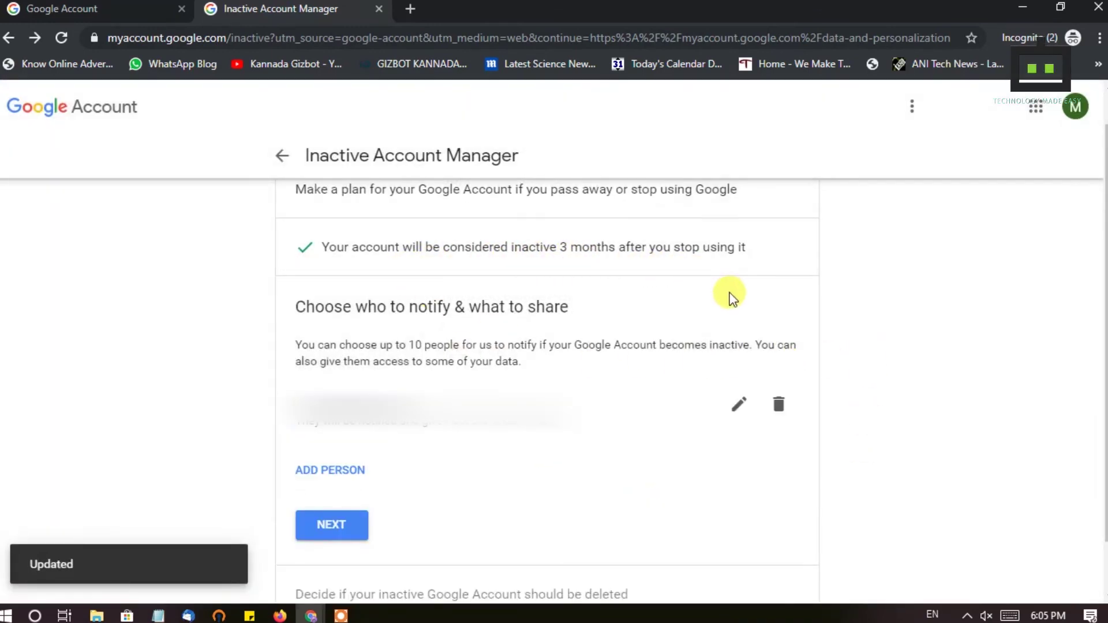
# Step: Confirm the one-contact notify list and proceed to the deletion decision
pyautogui.scroll(-1, 729, 299)
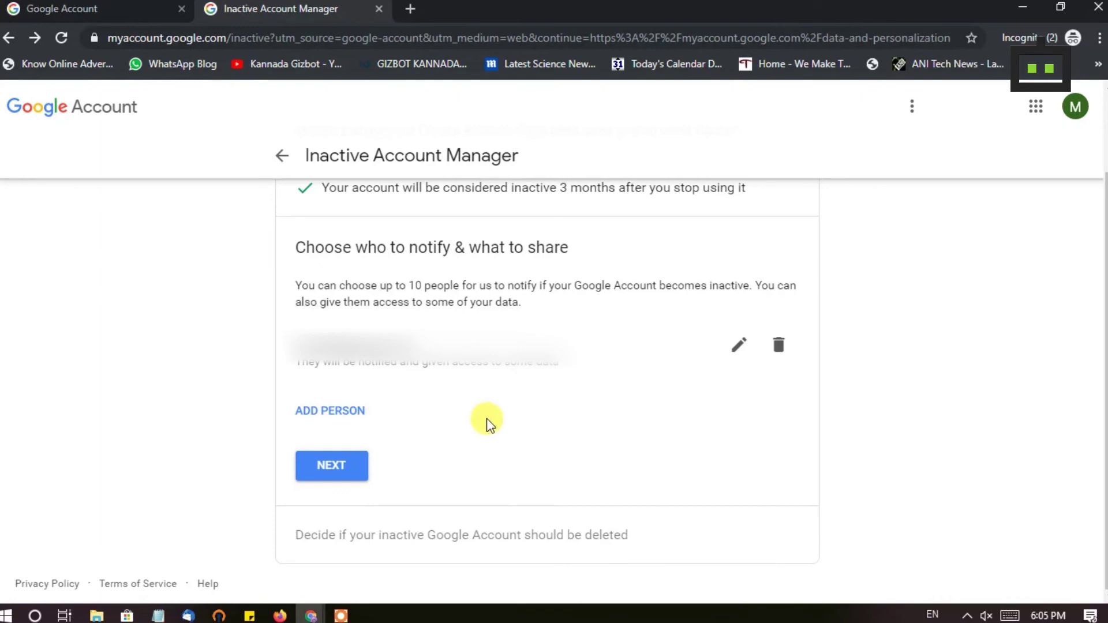
pyautogui.click(342, 472)
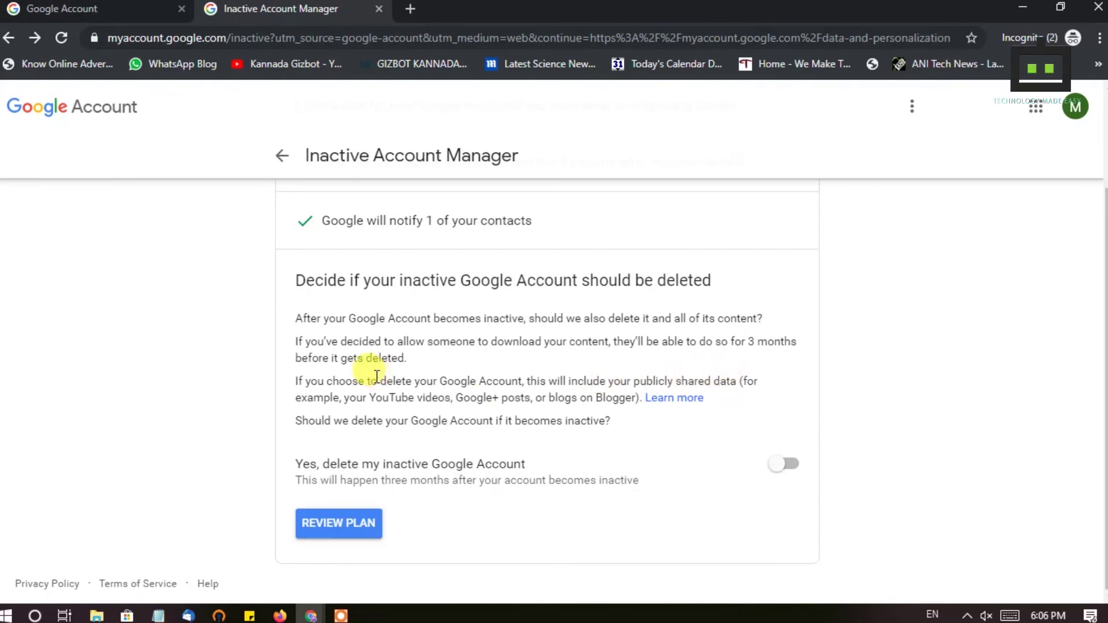
# Step: Turn on 'Yes, delete my inactive Google Account' and open the plan review
pyautogui.click(788, 477)
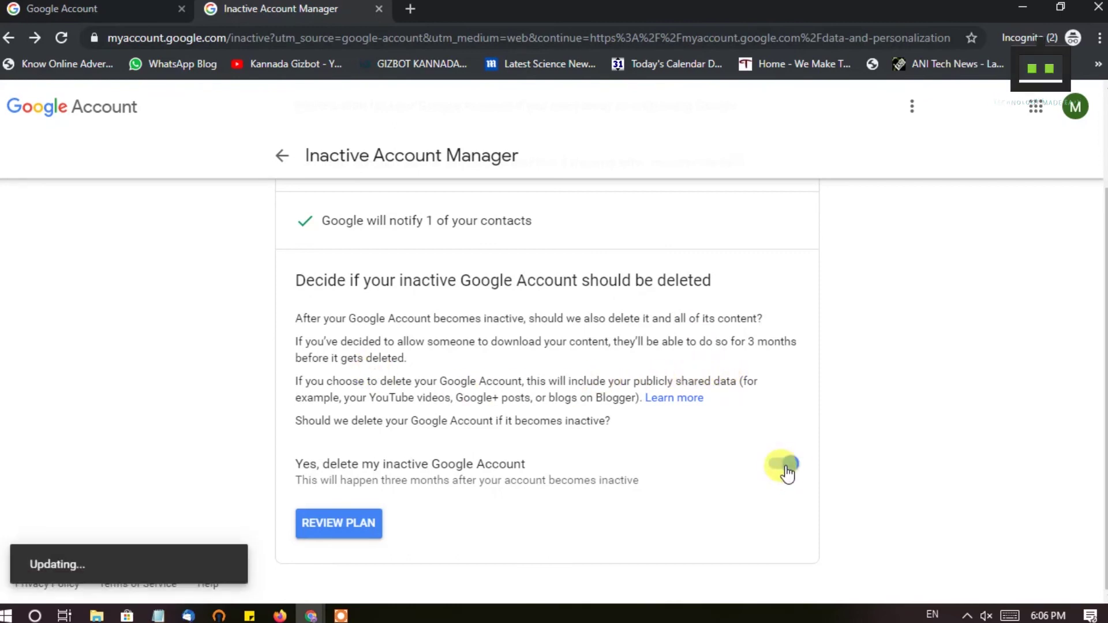
pyautogui.click(360, 524)
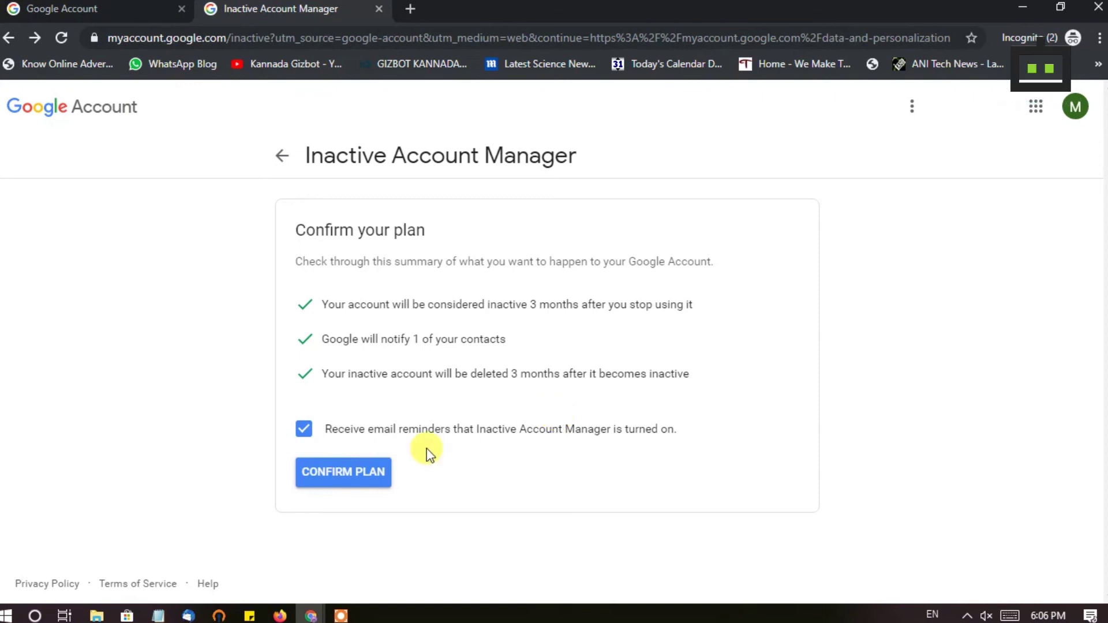
# Step: Confirm the 3-month inactivity plan with email reminders kept on, turning it on
pyautogui.click(350, 471)
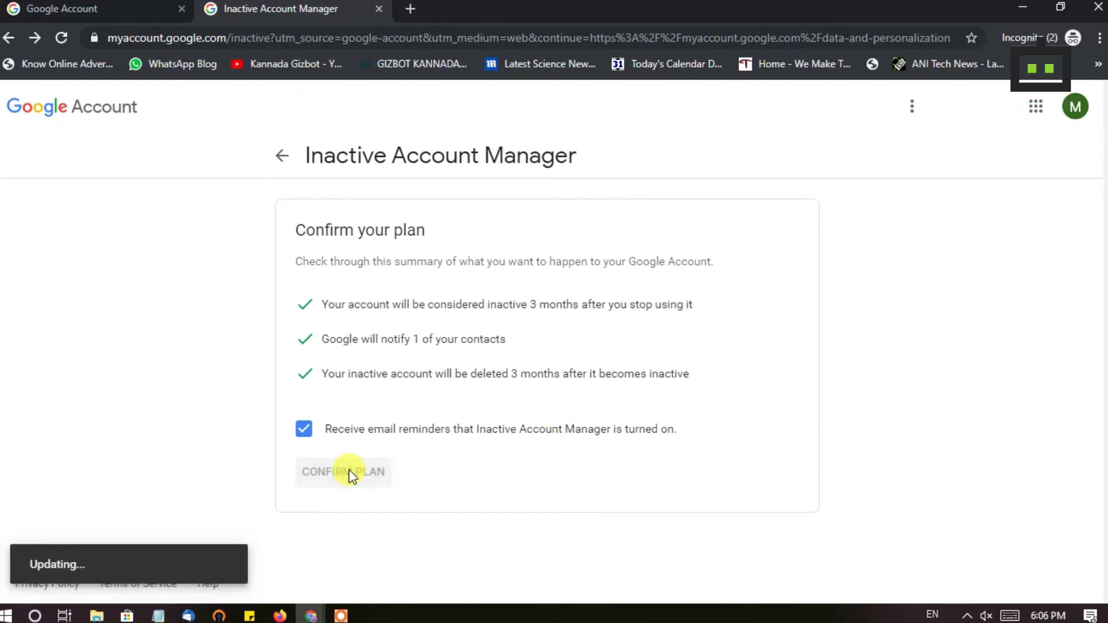